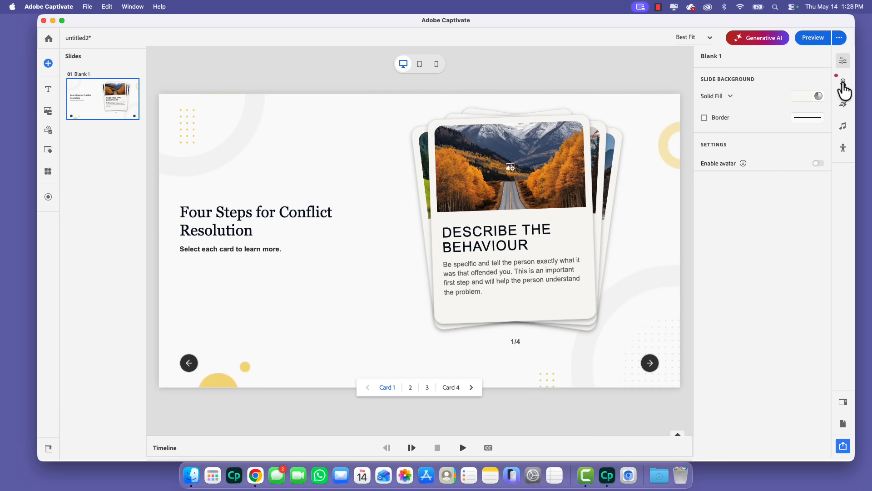
# - Add a Slide Enter interaction to the slide with a Play media action for the audio file step1.mp3
pyautogui.click(843, 83)
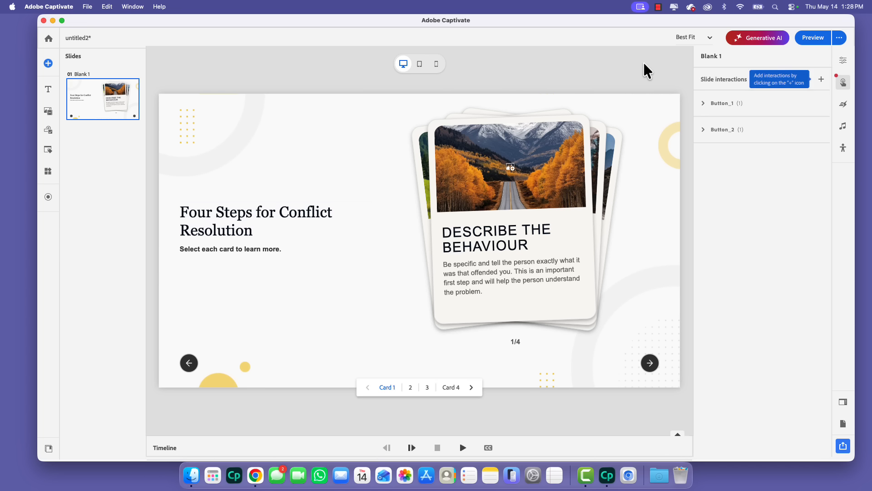
pyautogui.click(820, 82)
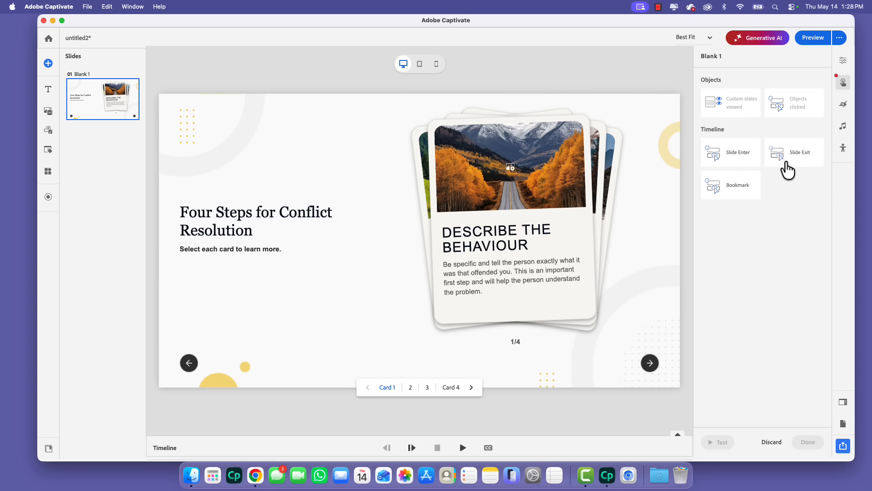
pyautogui.click(727, 158)
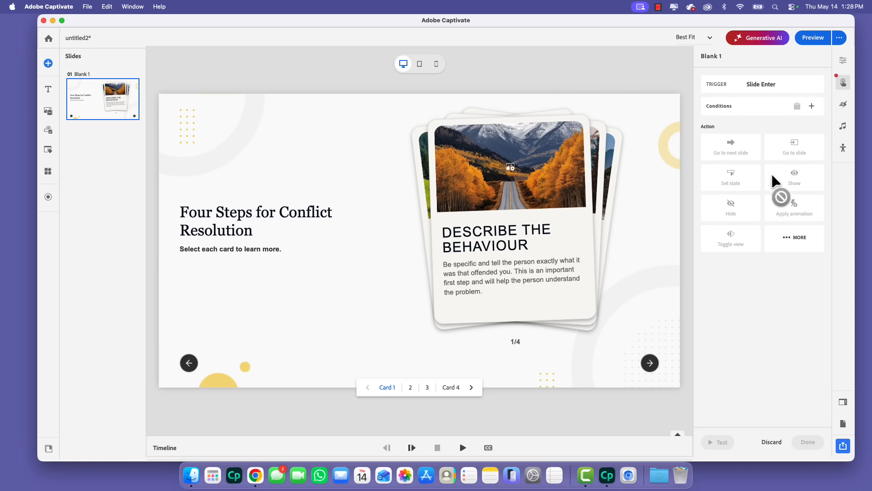
pyautogui.click(797, 246)
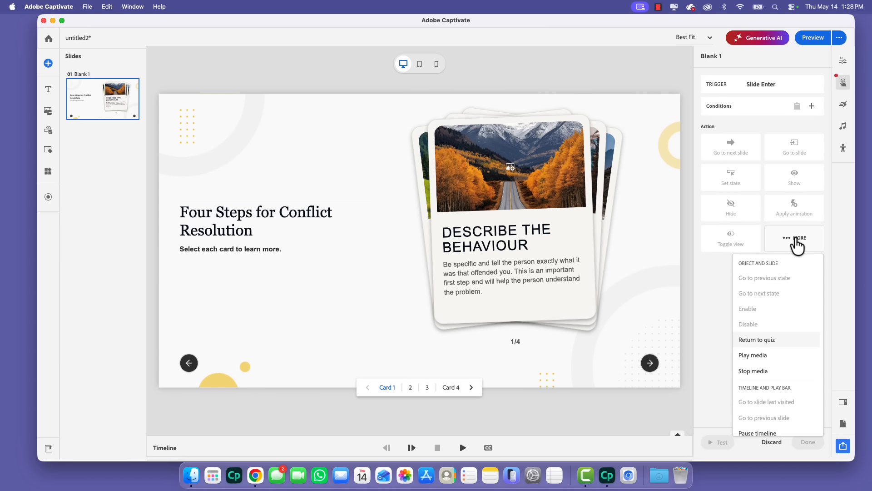
pyautogui.click(759, 357)
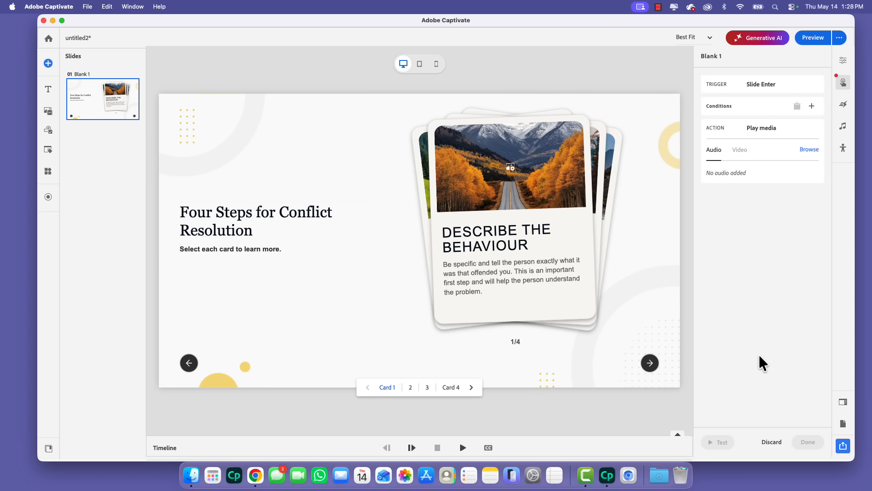
pyautogui.click(809, 150)
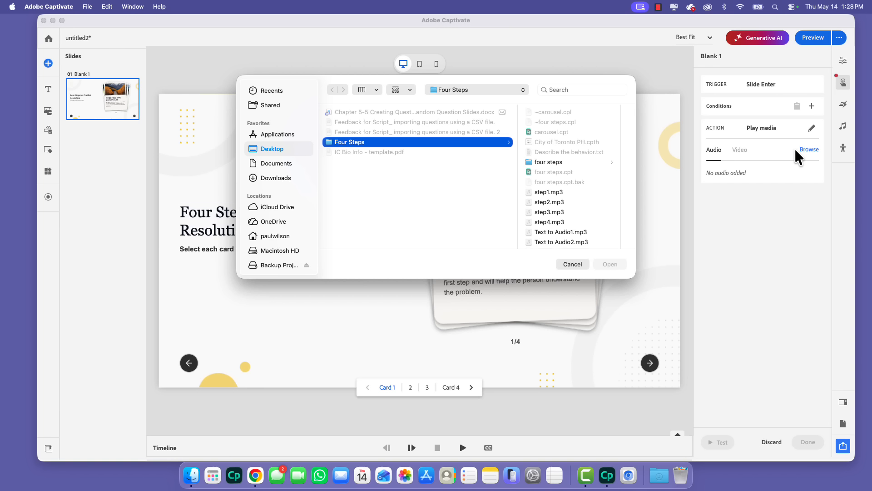
pyautogui.click(540, 192)
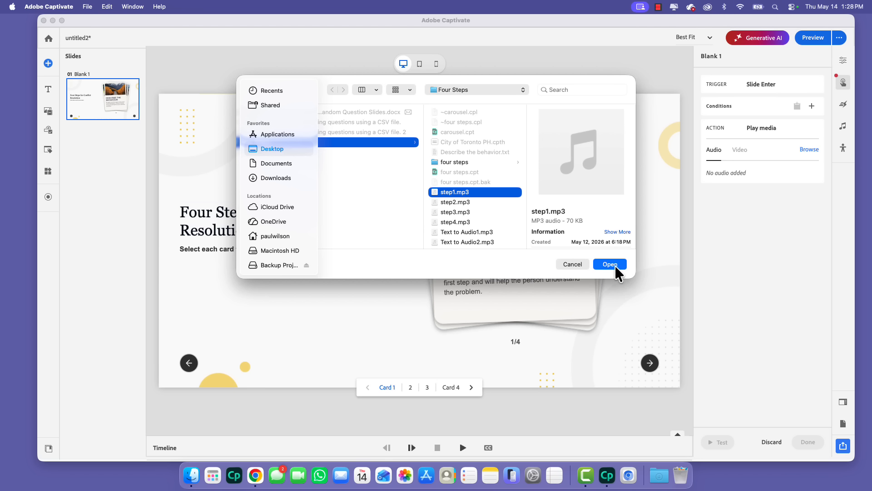
pyautogui.click(610, 264)
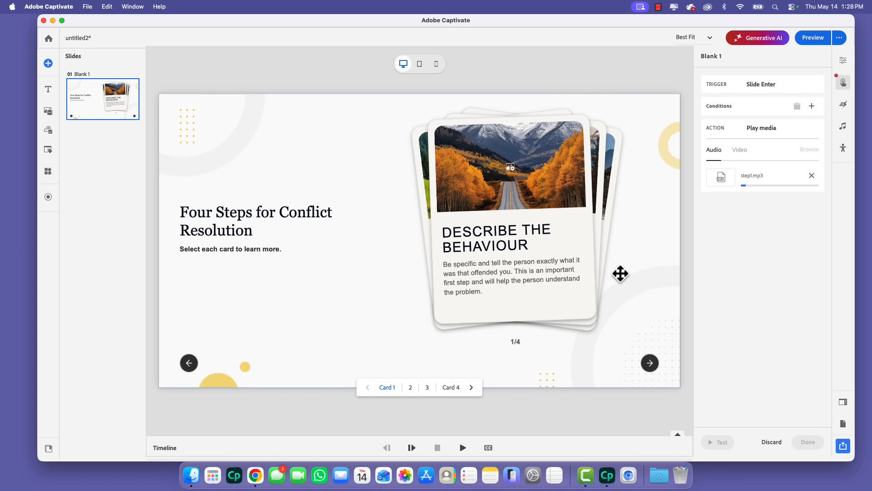
pyautogui.click(811, 440)
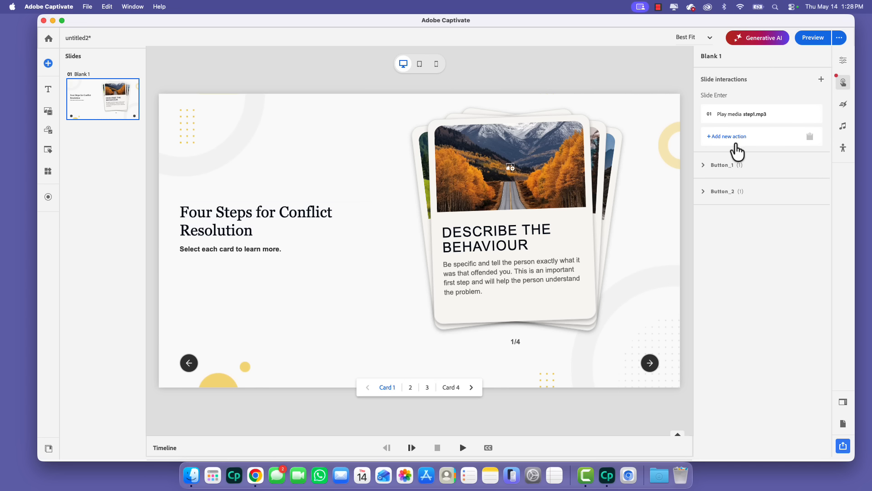
# - Add a Click/Tap interaction to card 1, "Describe the behaviour", that plays the audio file step2.mp3
pyautogui.click(562, 304)
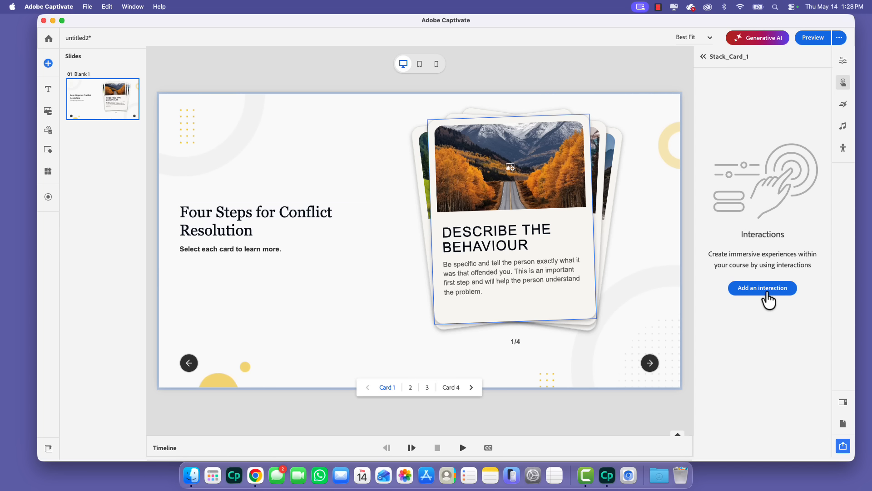
pyautogui.click(768, 293)
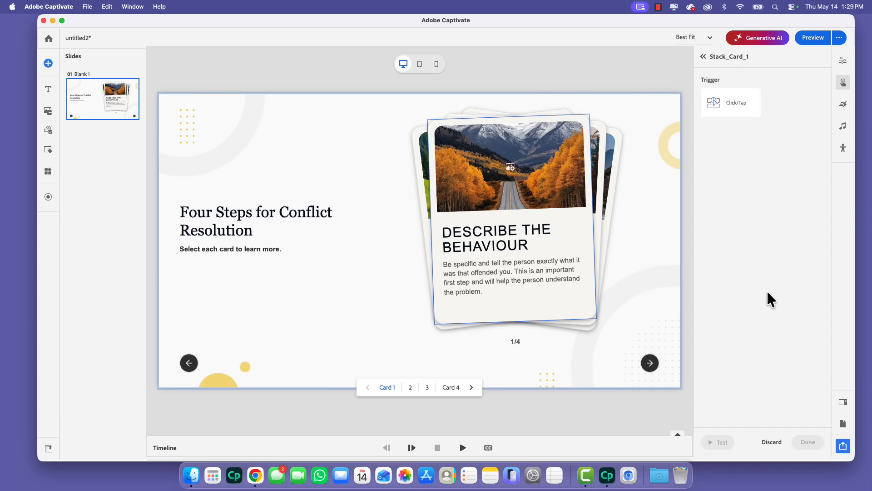
pyautogui.click(725, 114)
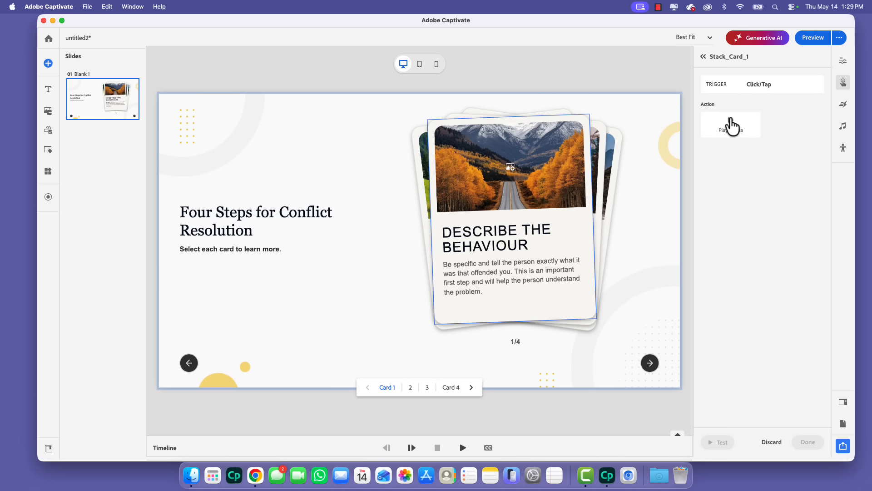
pyautogui.click(733, 128)
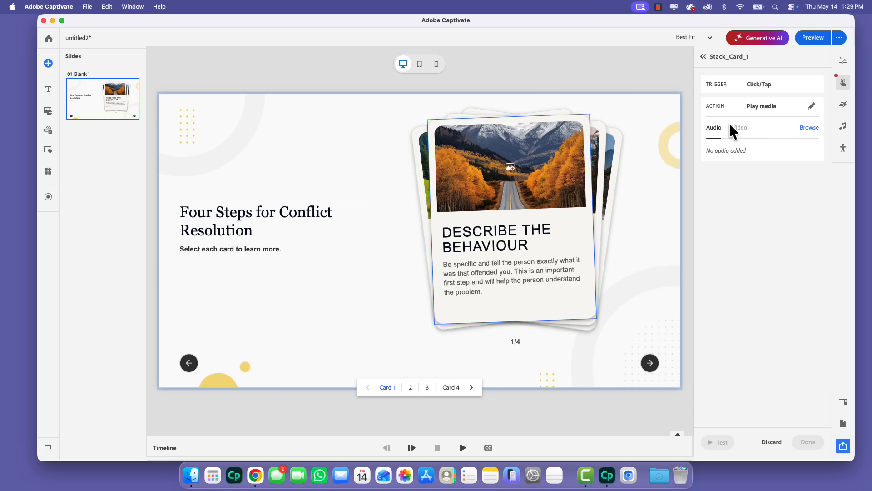
pyautogui.click(809, 128)
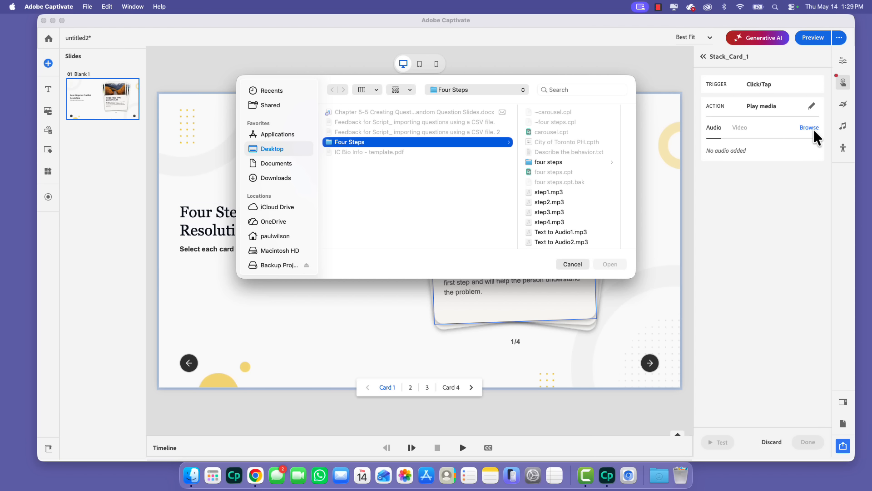
pyautogui.click(548, 203)
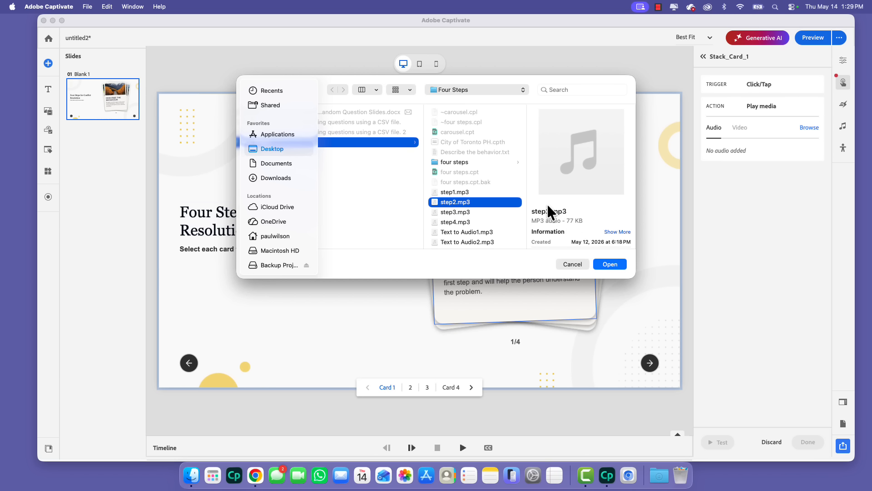
pyautogui.click(610, 264)
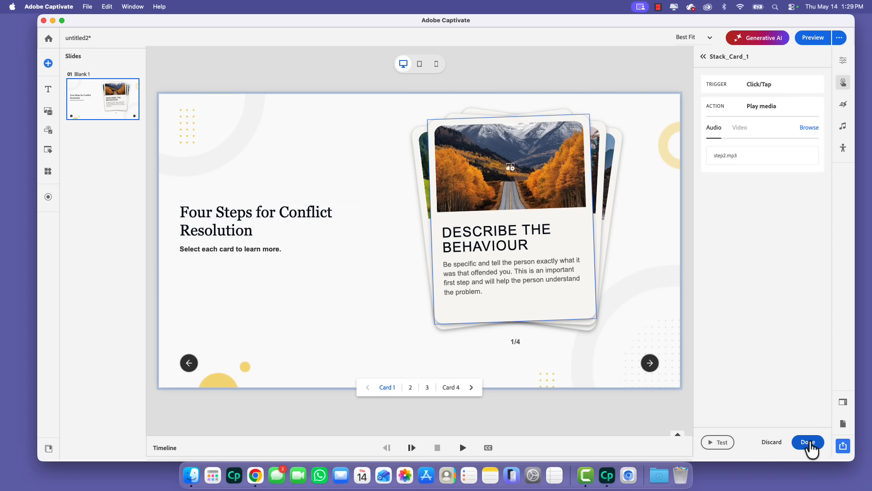
pyautogui.click(811, 443)
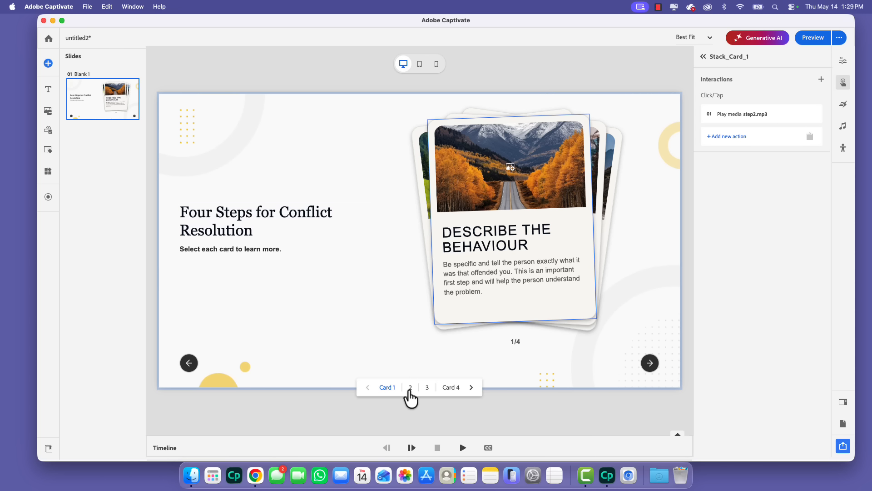
# - Give card 2 of the stack a Click/Tap interaction with a Play media action for step3.mp3
pyautogui.click(410, 389)
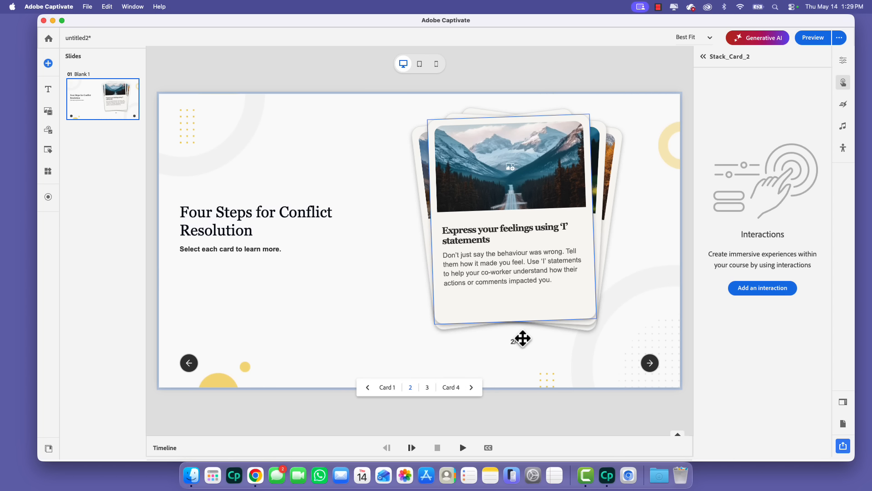
pyautogui.click(780, 291)
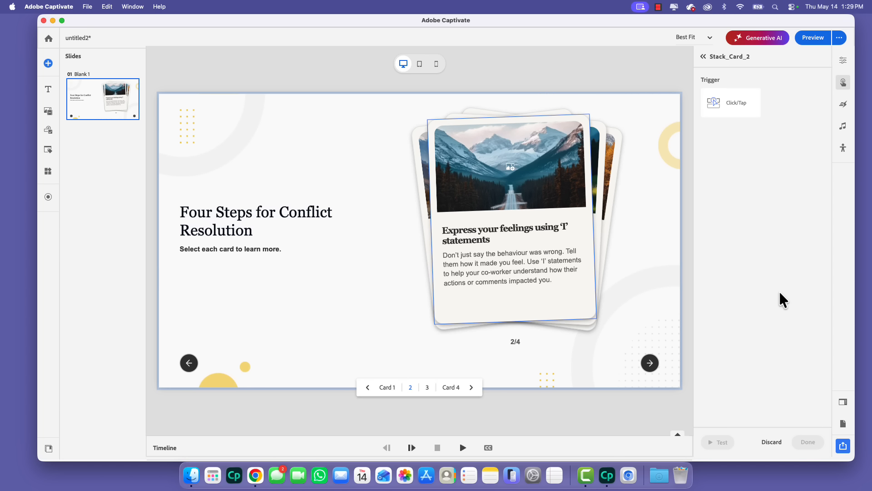
pyautogui.click(724, 115)
pyautogui.click(742, 132)
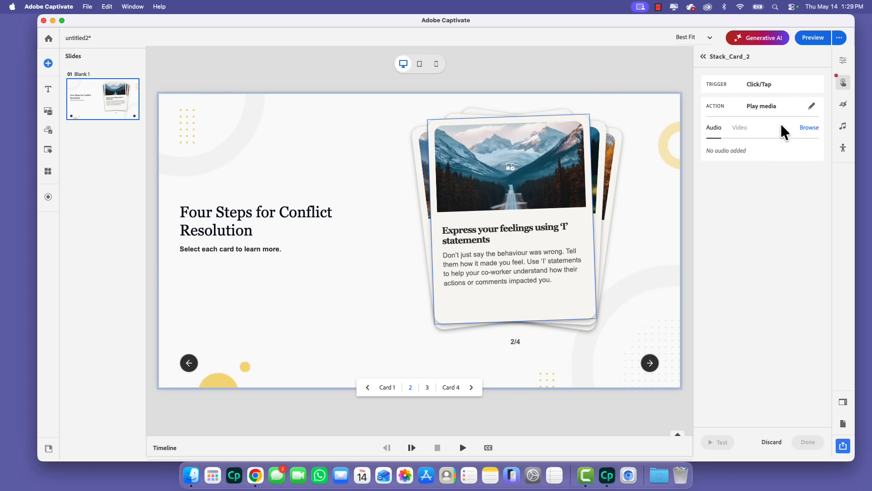
pyautogui.click(809, 128)
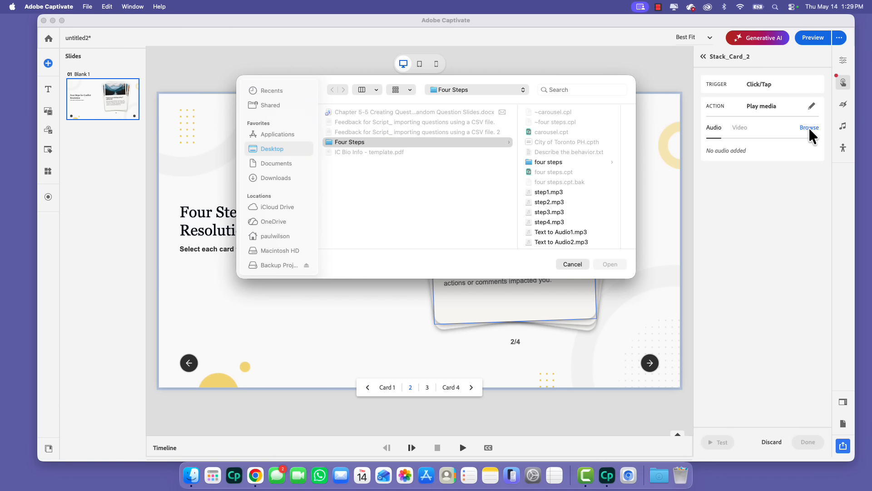
pyautogui.click(553, 211)
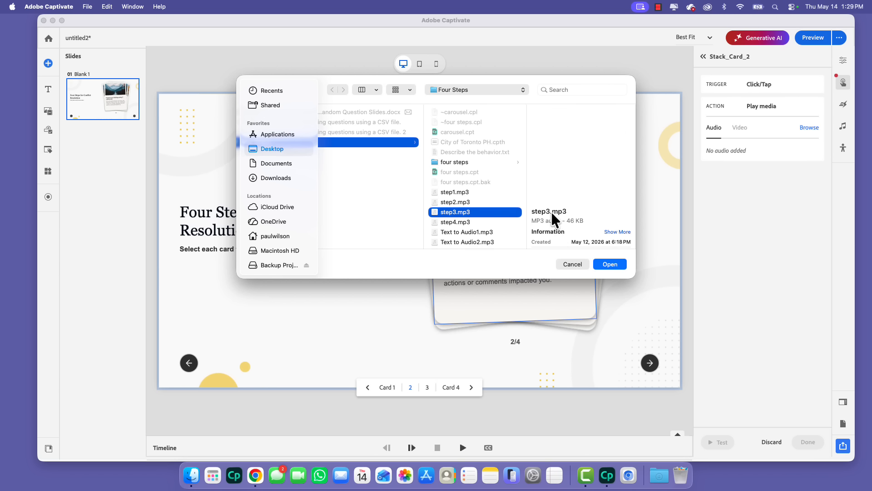
pyautogui.click(611, 264)
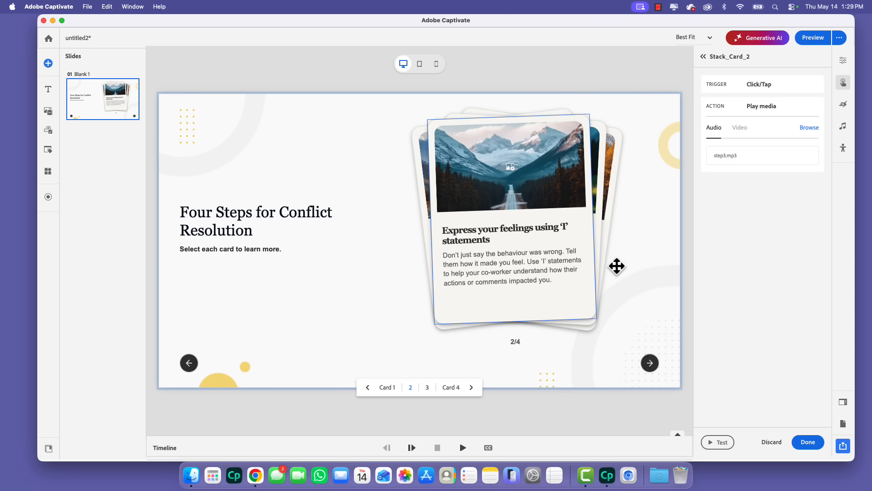
pyautogui.click(808, 442)
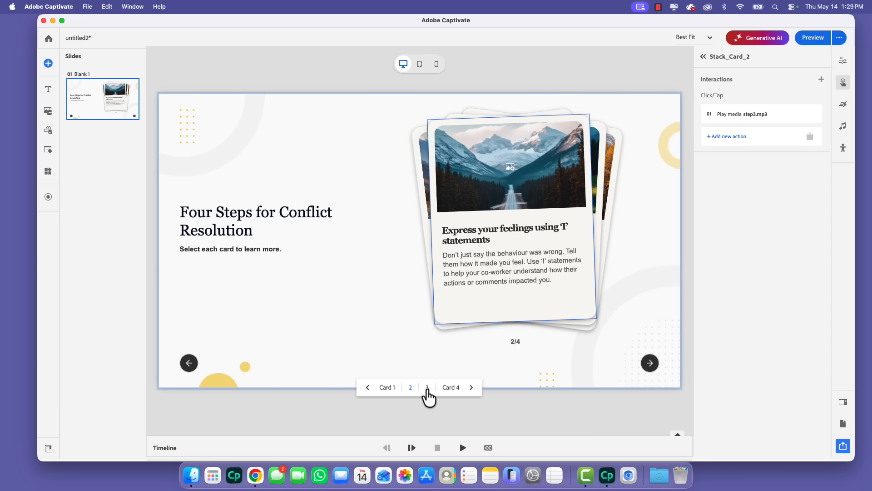
# - Set card 3, "Specify the appropriate behaviour", to play the audio file step4.mp3 on Click/Tap
pyautogui.click(427, 388)
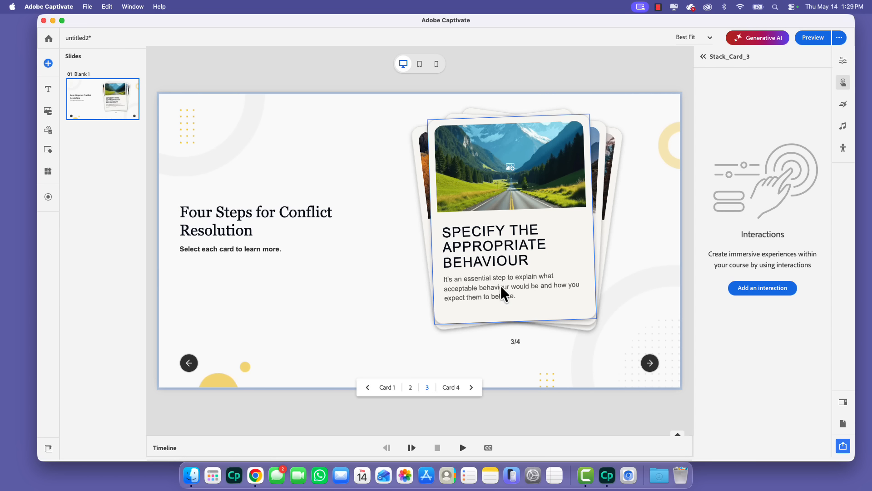
pyautogui.click(778, 288)
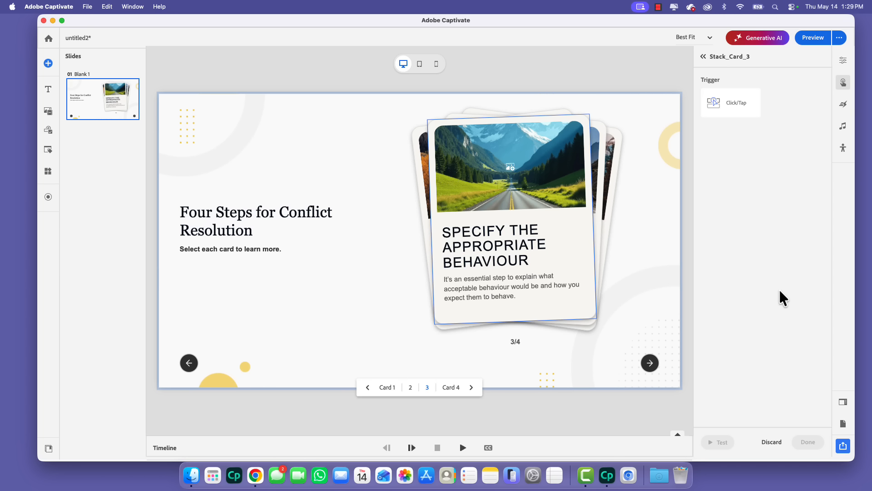
pyautogui.click(736, 102)
pyautogui.click(737, 120)
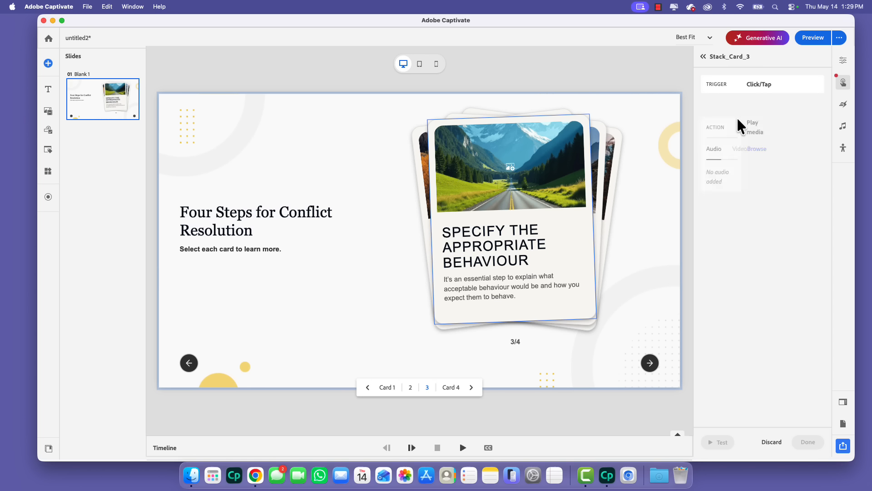
pyautogui.click(808, 128)
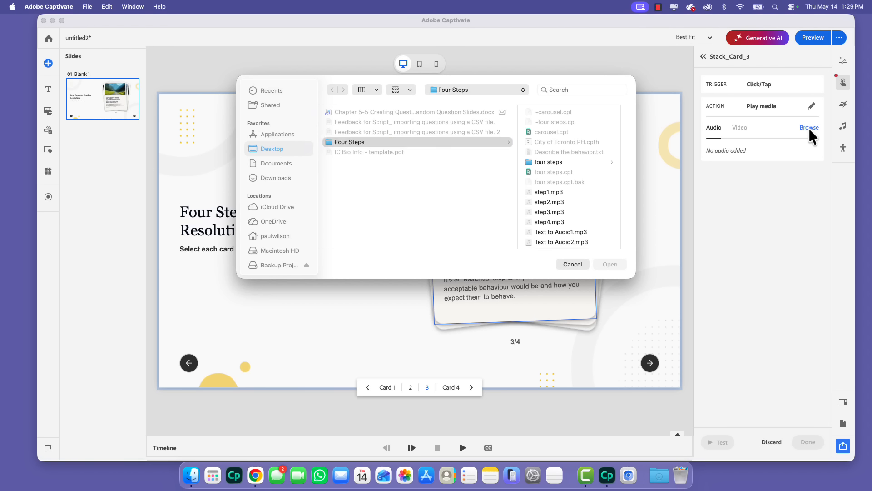
pyautogui.click(538, 224)
pyautogui.click(610, 264)
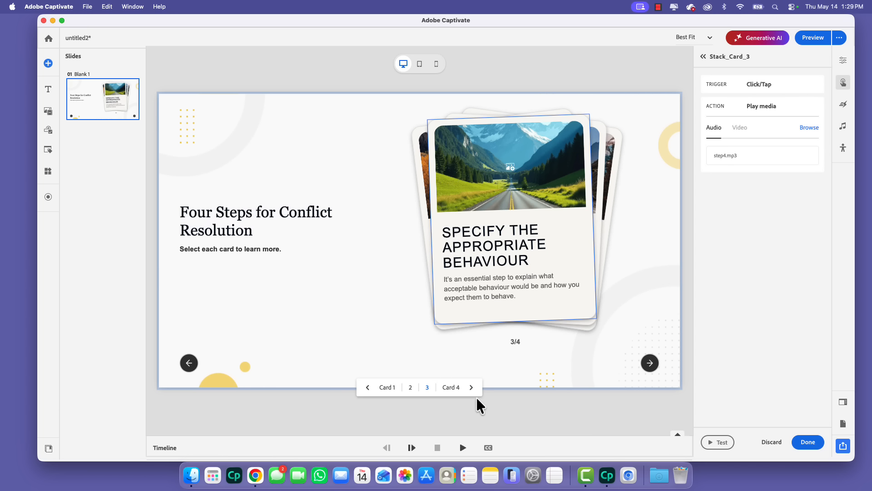
# - Give card 4, "Identify the consequences", a Click/Tap interaction with a Play media action for the audio file step1.mp3
pyautogui.click(451, 388)
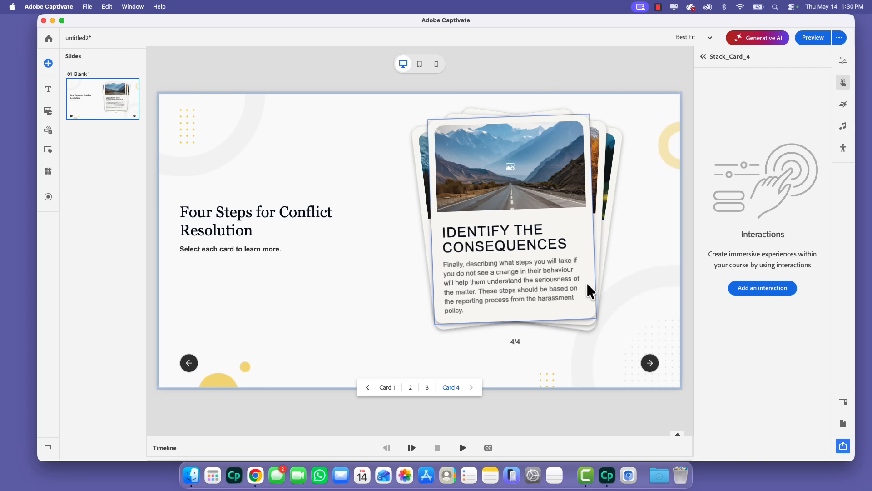
pyautogui.click(785, 291)
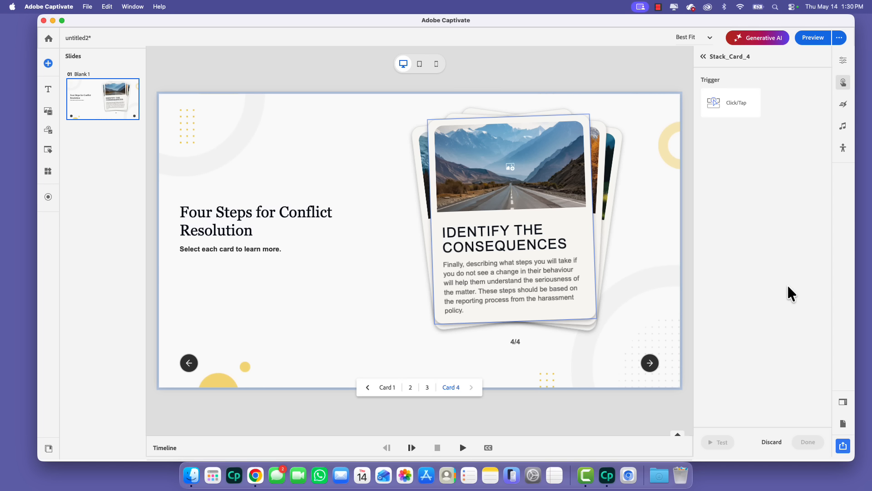
pyautogui.click(732, 104)
pyautogui.click(754, 139)
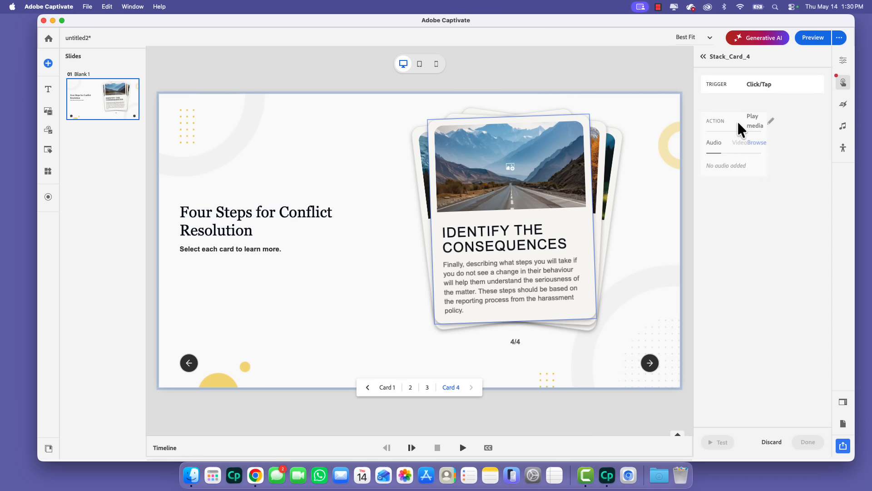
pyautogui.click(812, 131)
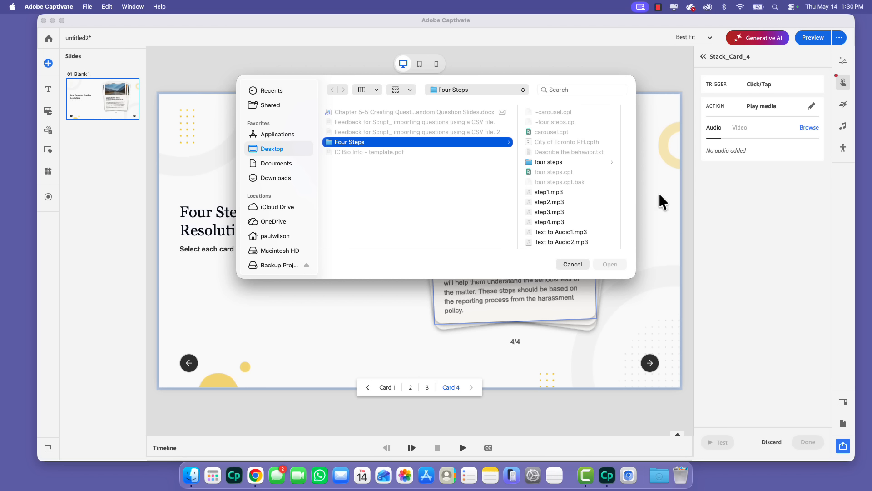
pyautogui.click(541, 192)
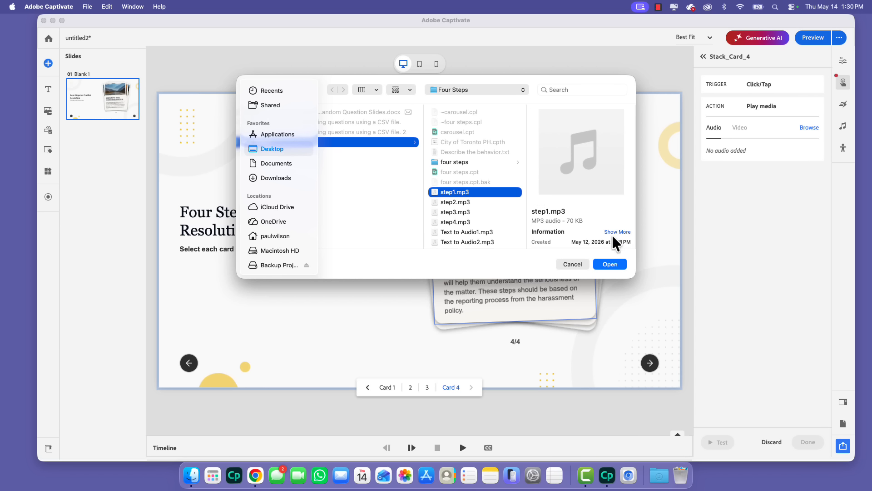
pyautogui.click(612, 266)
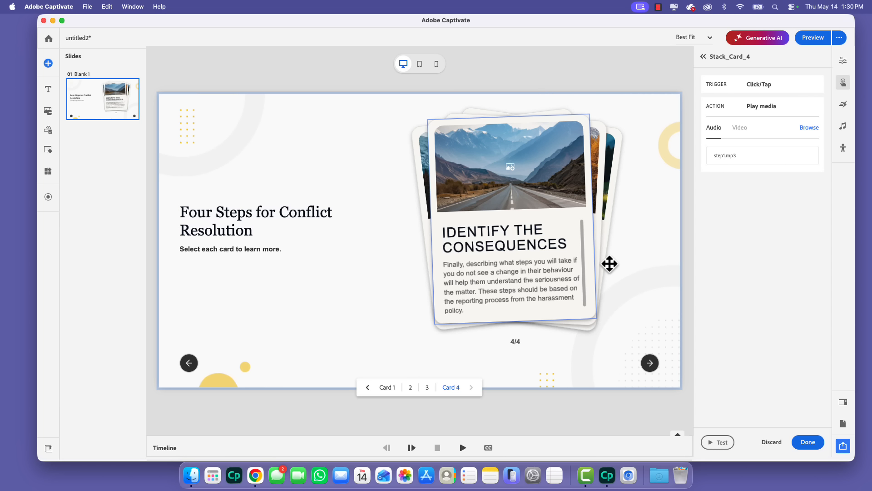
# - Apply the Subheading 5 text preset to the "Describe the behaviour" subheading on card 1
pyautogui.click(428, 388)
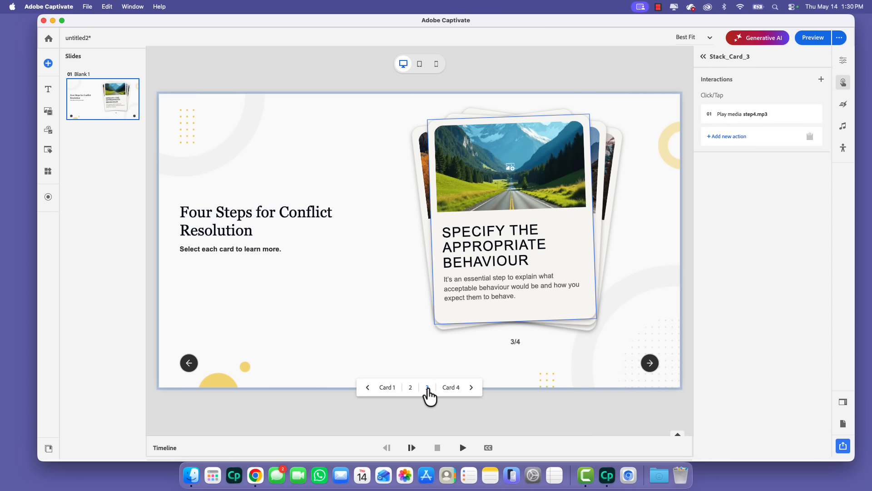
pyautogui.click(411, 389)
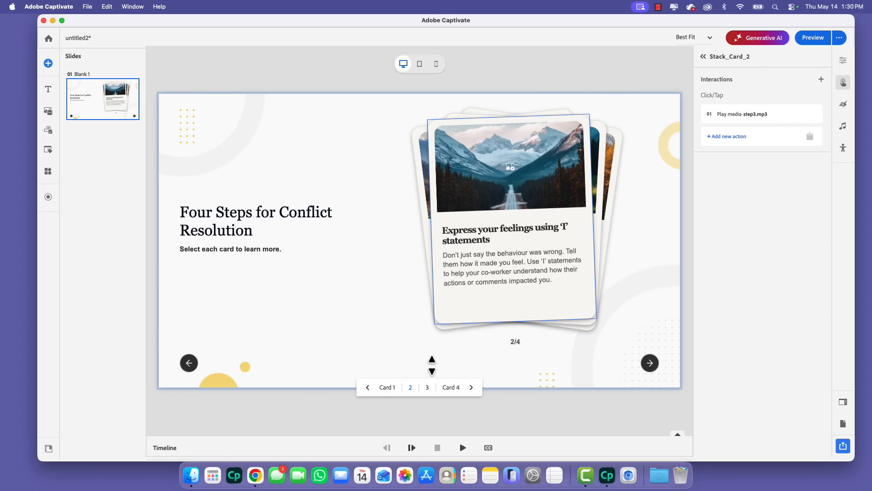
pyautogui.click(387, 389)
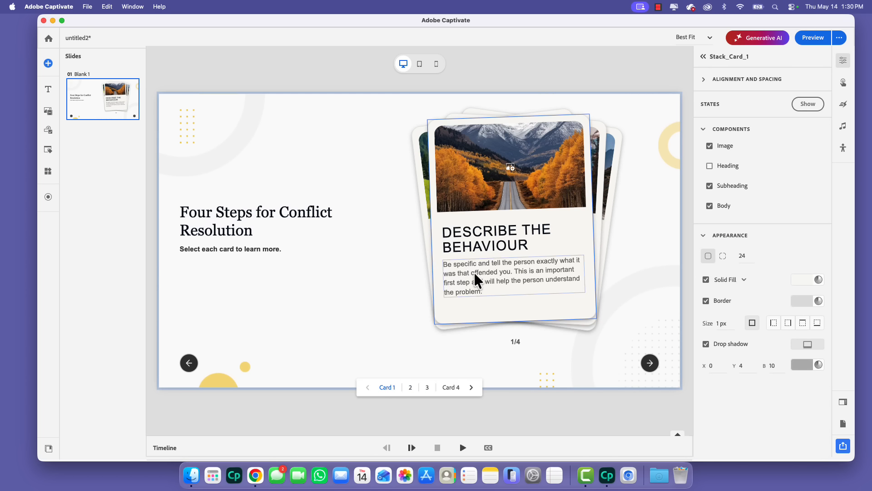
pyautogui.click(804, 231)
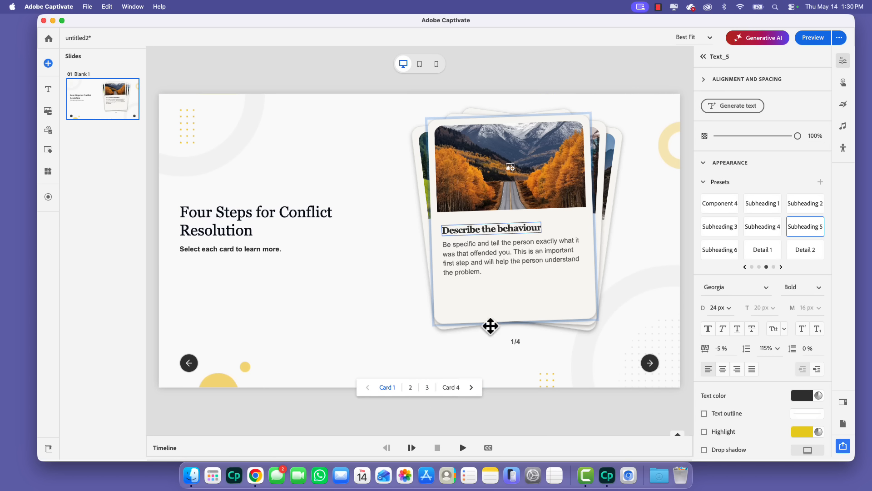
# - Apply the Subheading 5 text preset to the subheadings on card 3 and card 4 of the stack
pyautogui.click(427, 387)
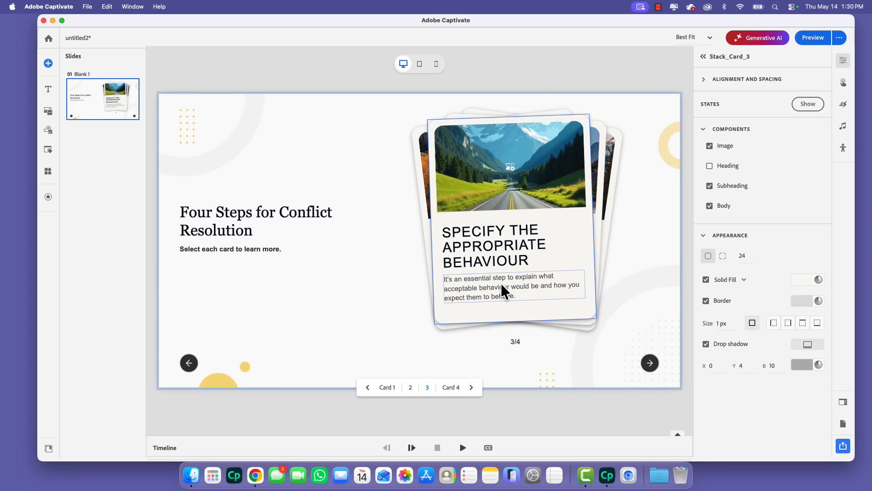
pyautogui.click(514, 258)
pyautogui.click(807, 231)
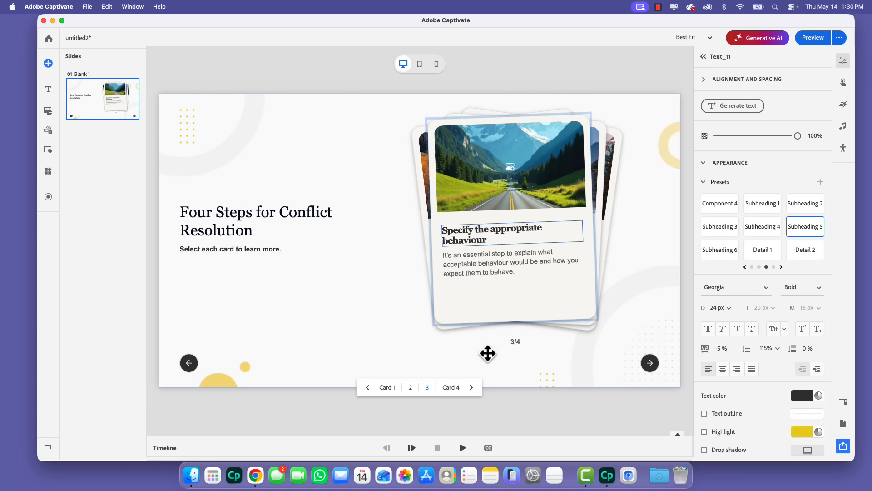
pyautogui.click(452, 387)
pyautogui.click(518, 250)
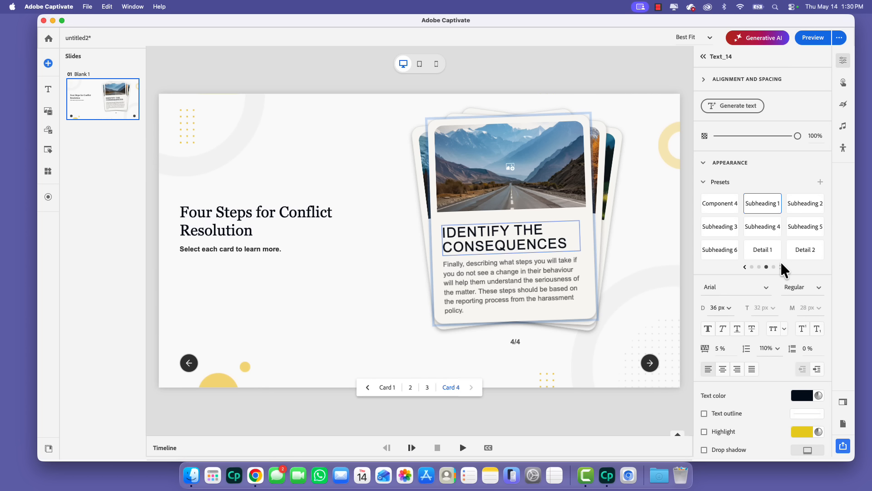
pyautogui.click(817, 232)
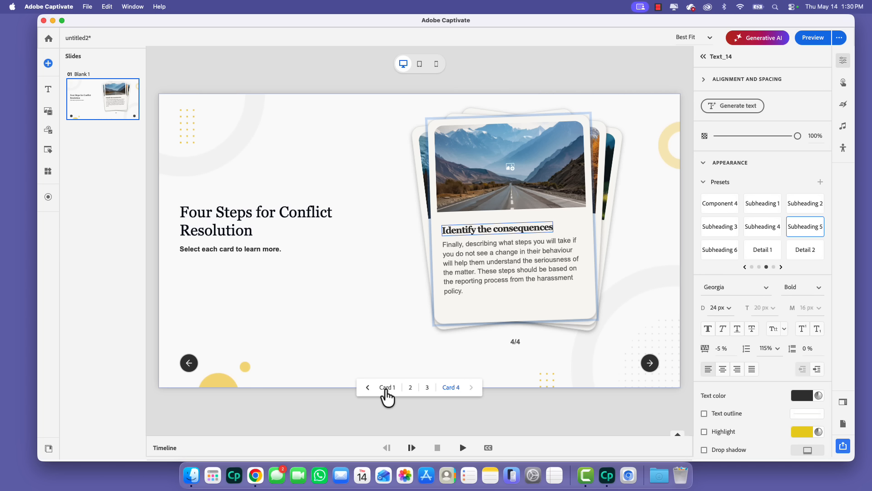
# - Return the stack to card 1, deselect it, and open the project preview in the browser
pyautogui.click(386, 387)
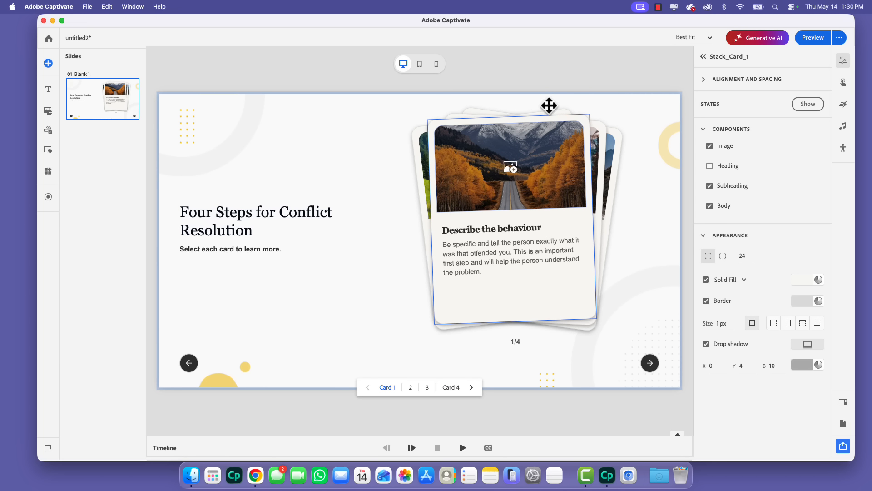
pyautogui.click(627, 85)
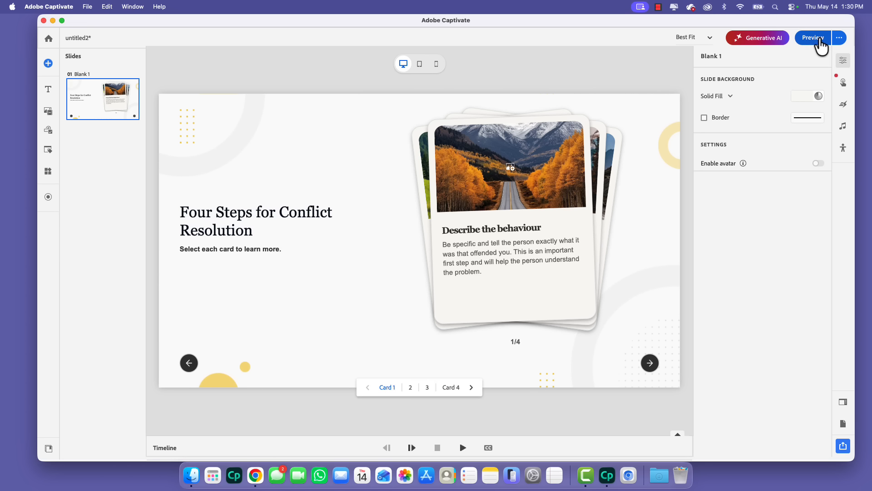
pyautogui.click(821, 40)
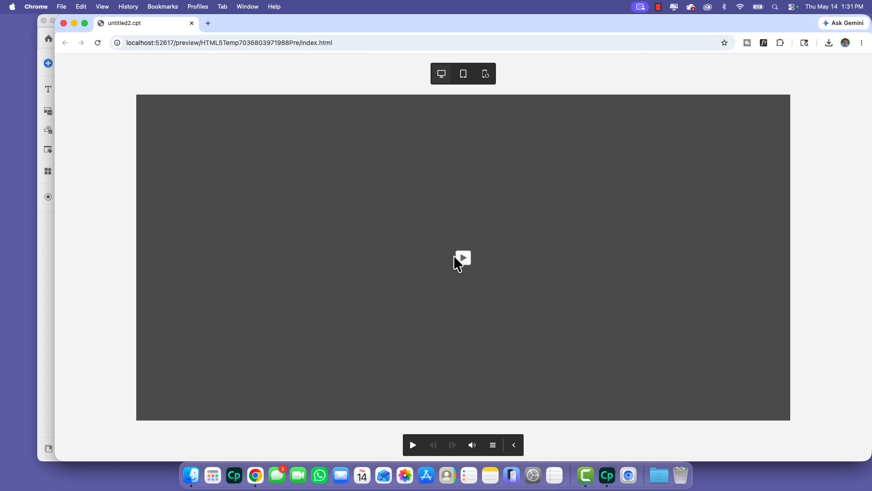
# - Play the preview and select each of the four cards in turn to test its narration audio
pyautogui.click(460, 259)
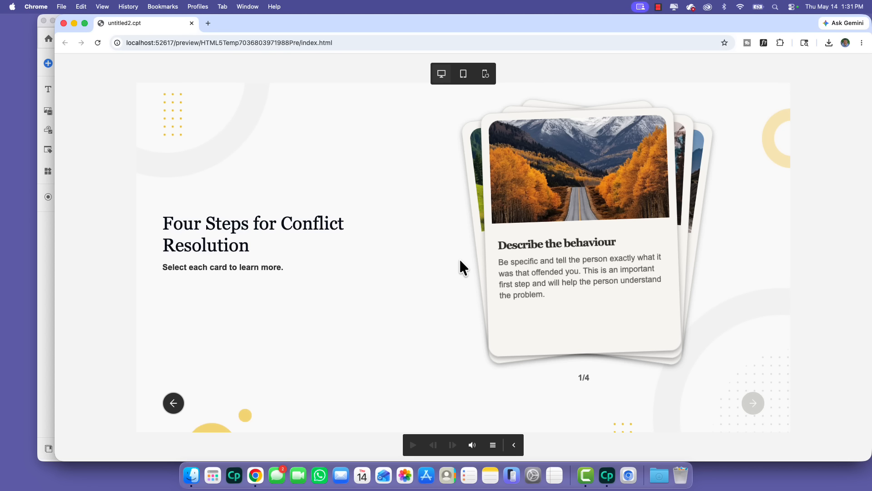
pyautogui.click(494, 321)
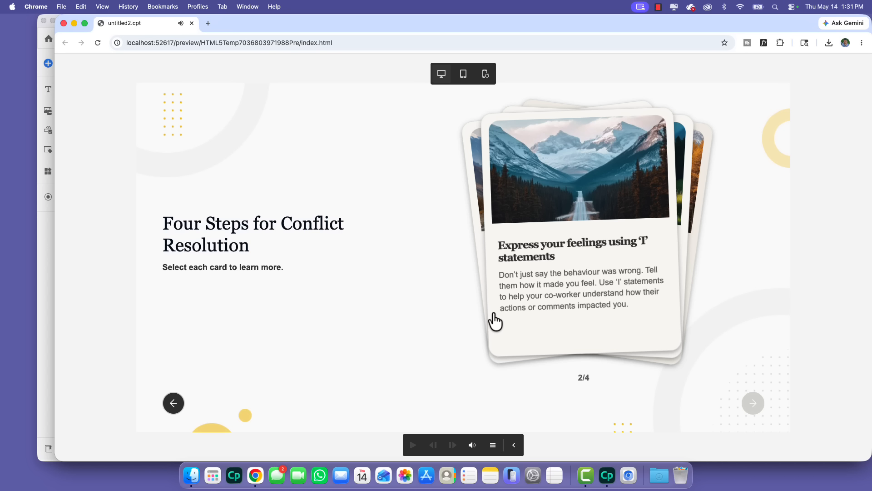
pyautogui.click(495, 321)
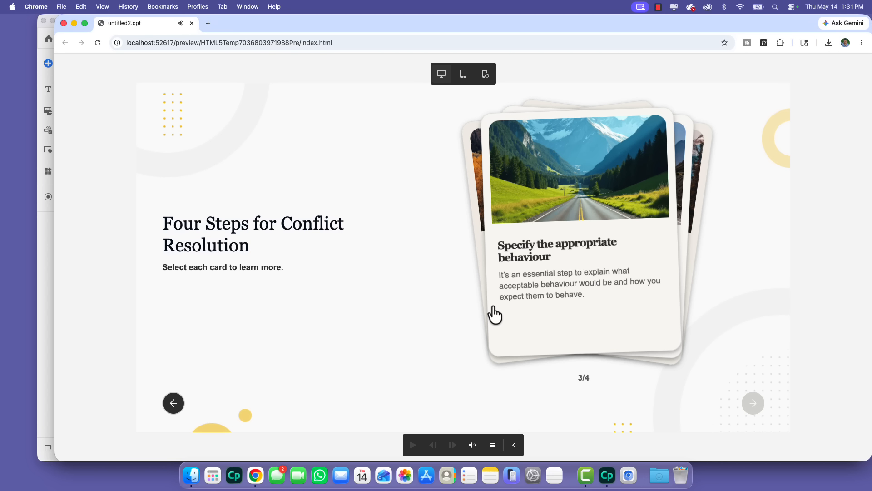
pyautogui.click(493, 315)
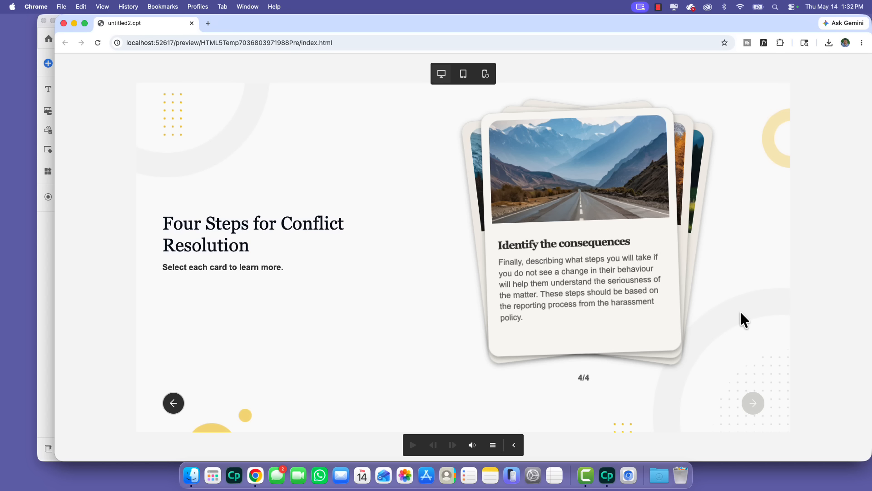
pyautogui.click(493, 290)
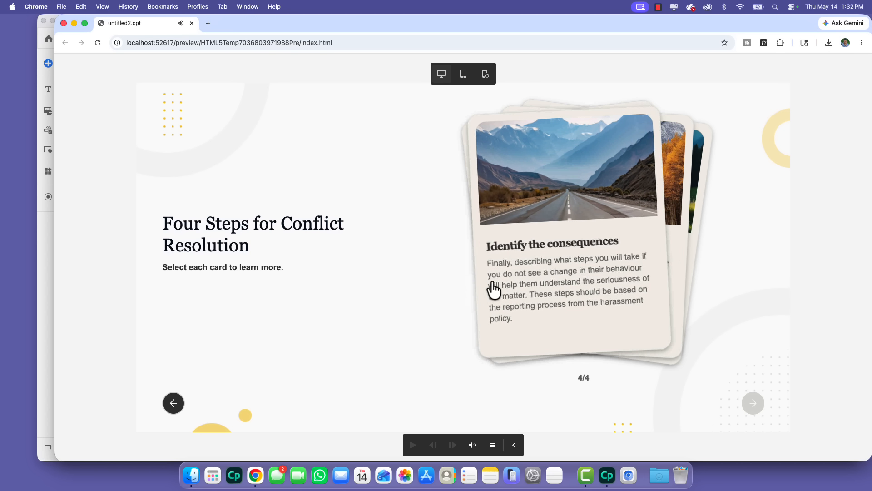